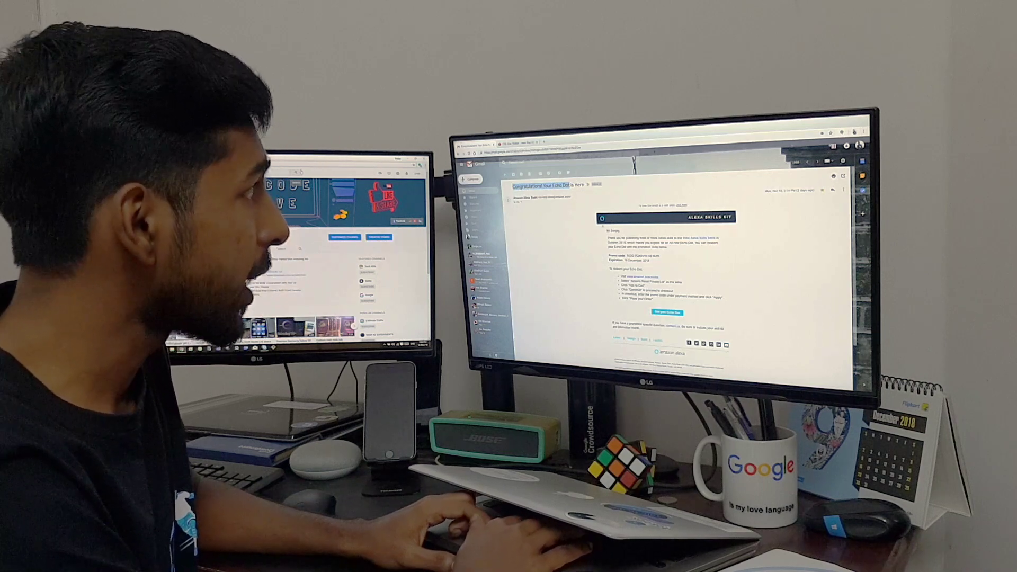
Load the Amazon Developer site in a new browser tab.
key("ctrl+t")
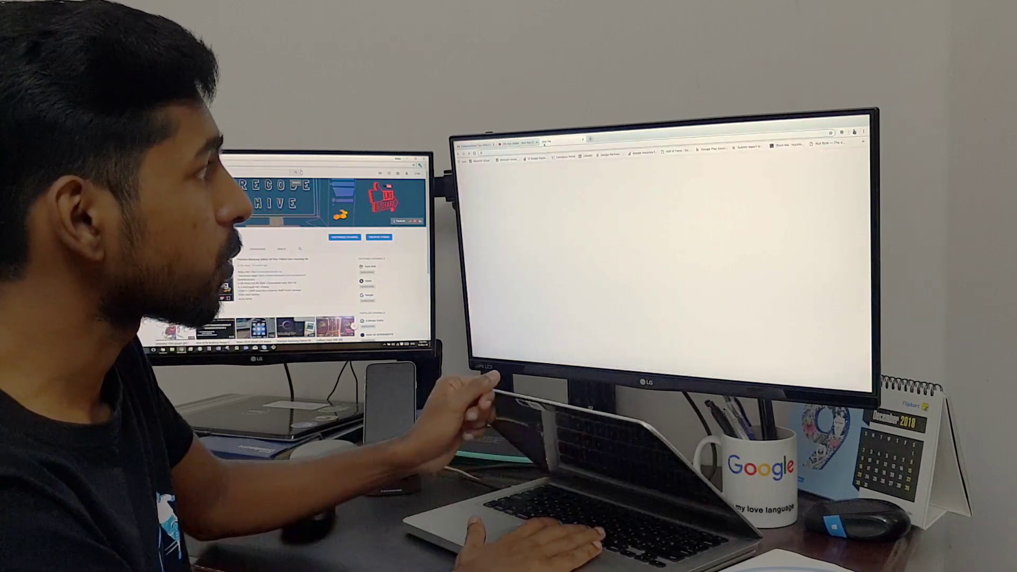
type("developer.amazon.com/home.html")
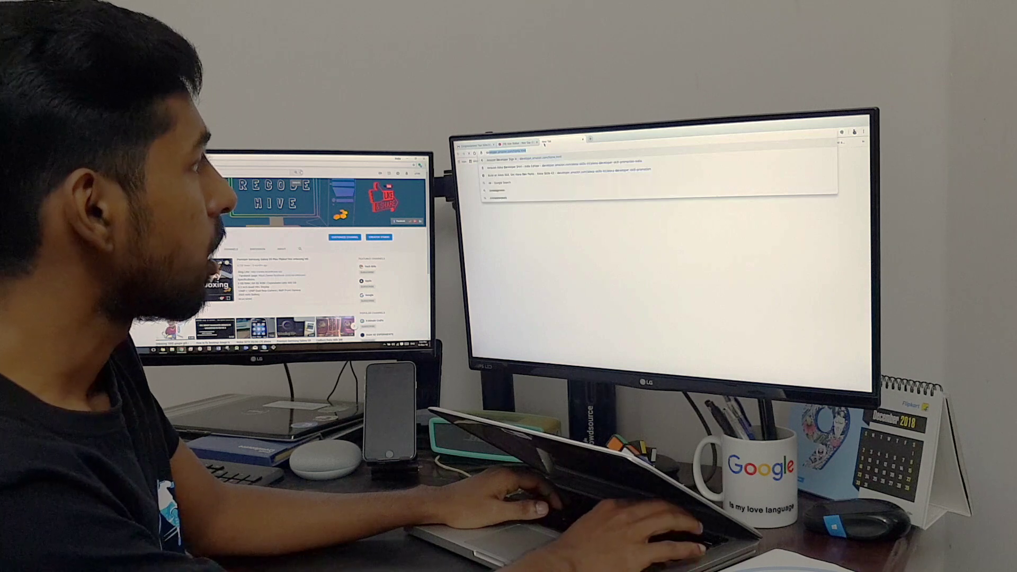
key("Return")
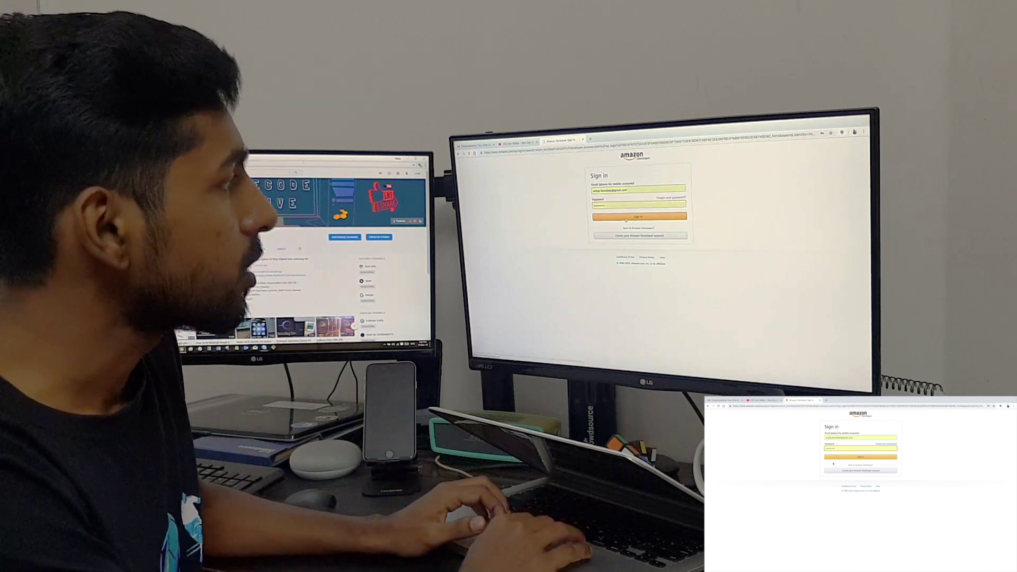
Sign in to the Amazon Developer account and open the Alexa skills console.
left_click(861, 457)
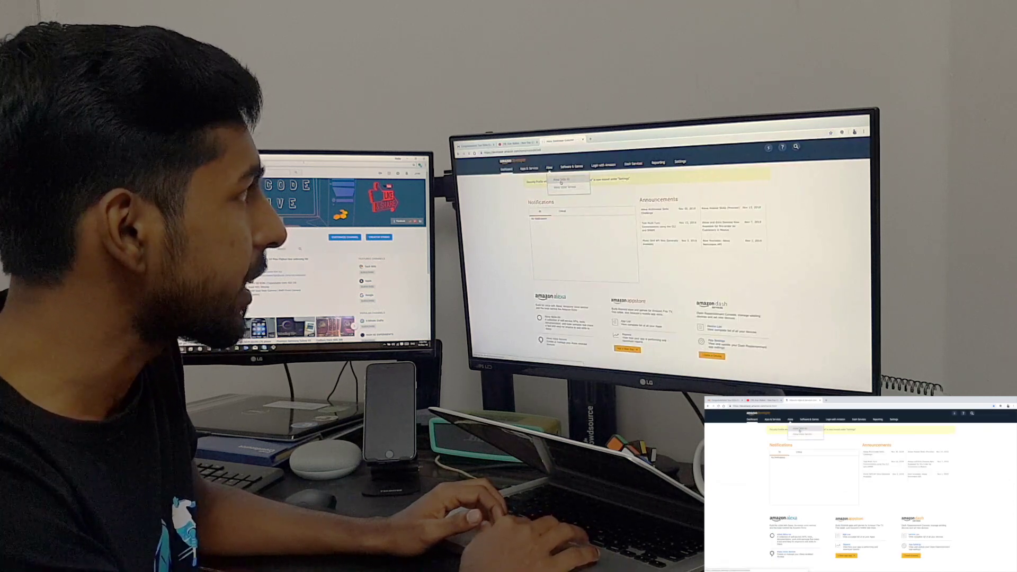
left_click(561, 180)
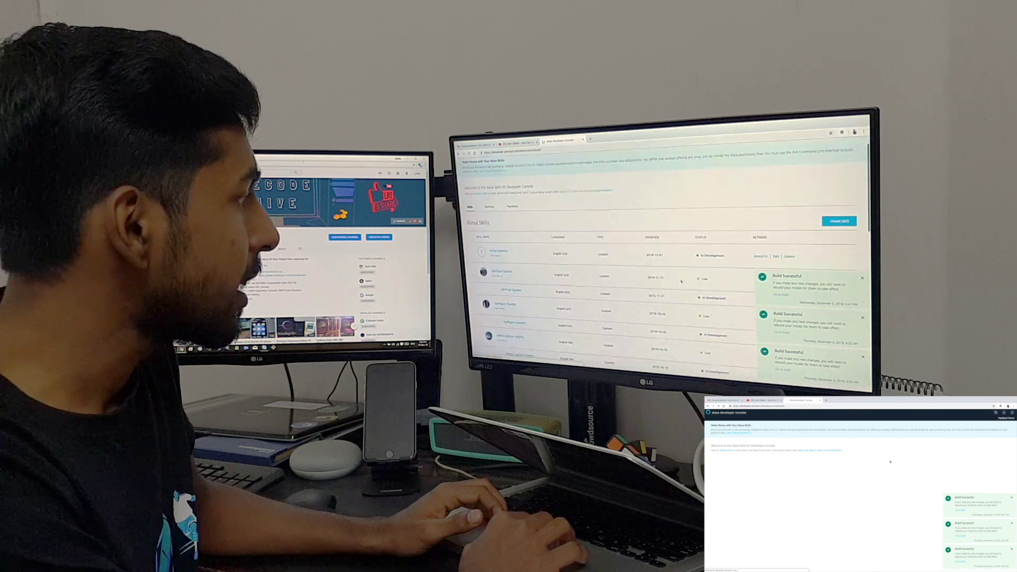
scroll(681, 281, "down", 3)
scroll(680, 280, "down", 3)
scroll(681, 279, "down", 1)
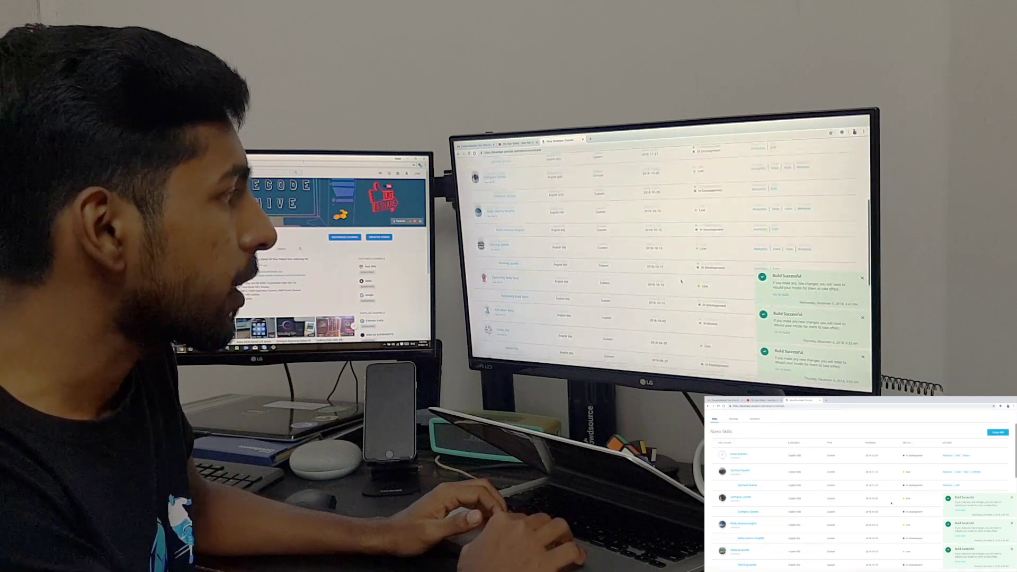
scroll(681, 279, "down", 1)
scroll(680, 280, "down", 1)
scroll(681, 279, "down", 1)
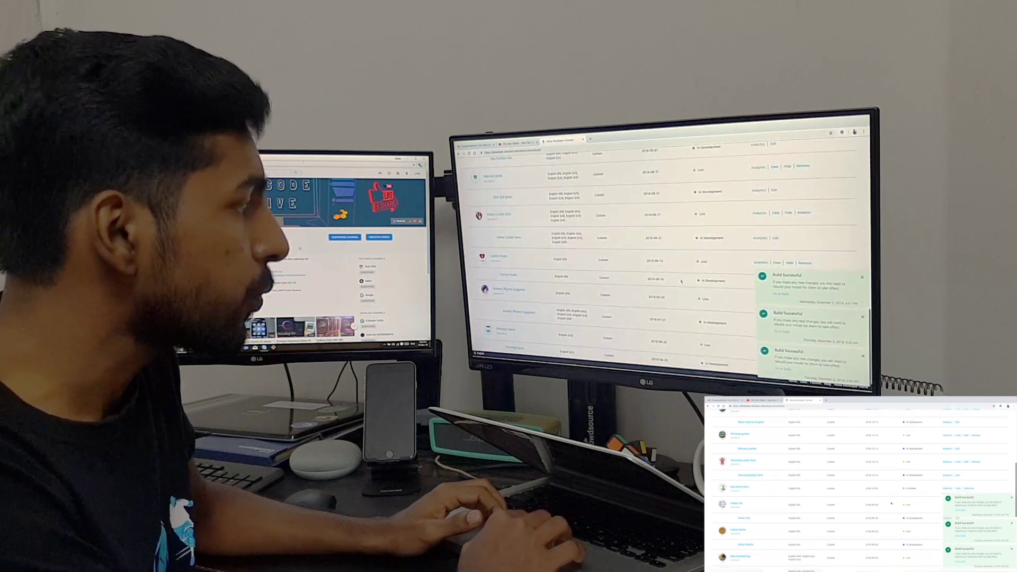
scroll(681, 279, "down", 2)
scroll(688, 249, "up", 3)
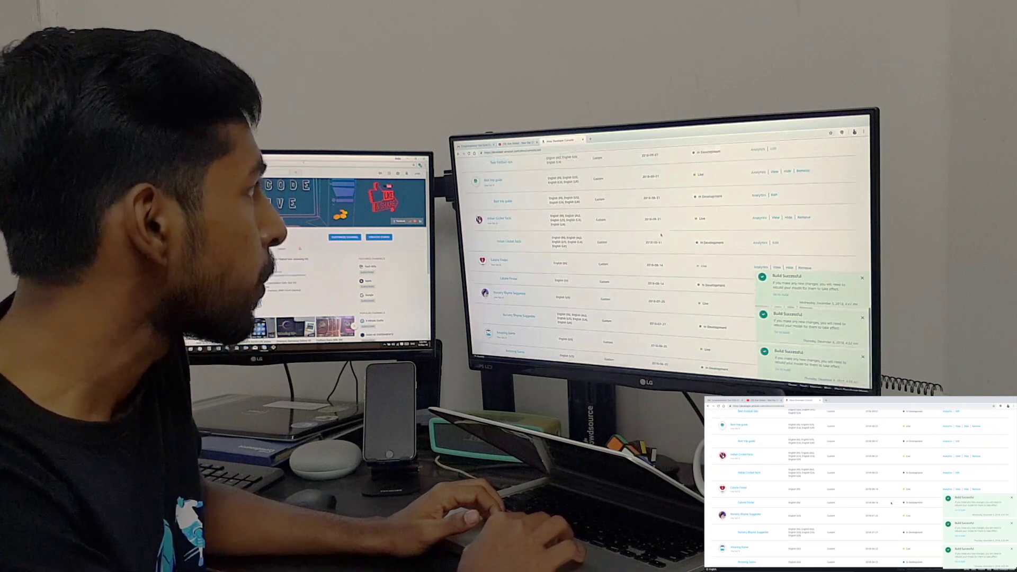
scroll(675, 242, "up", 3)
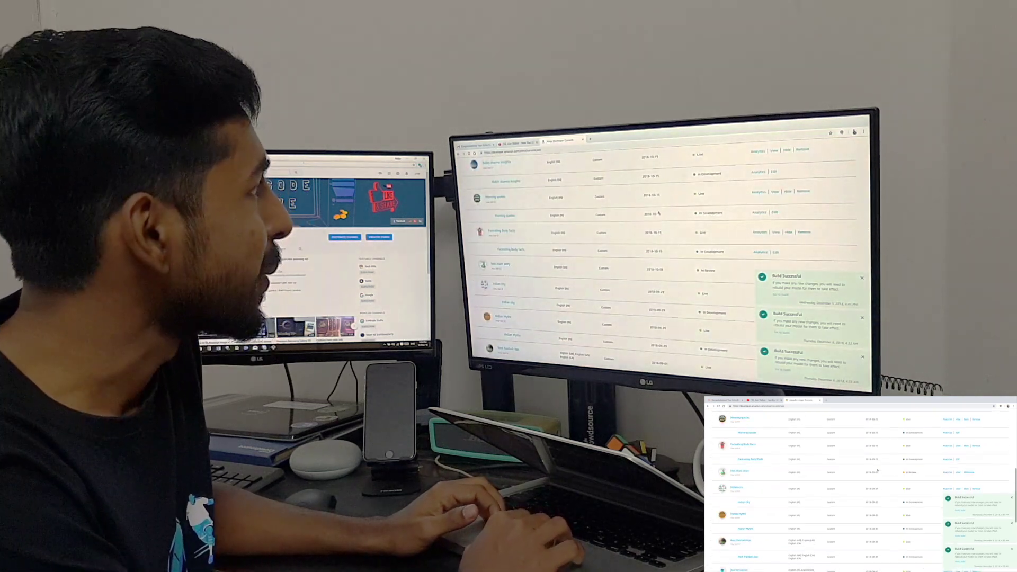
scroll(659, 233, "up", 3)
scroll(655, 207, "up", 3)
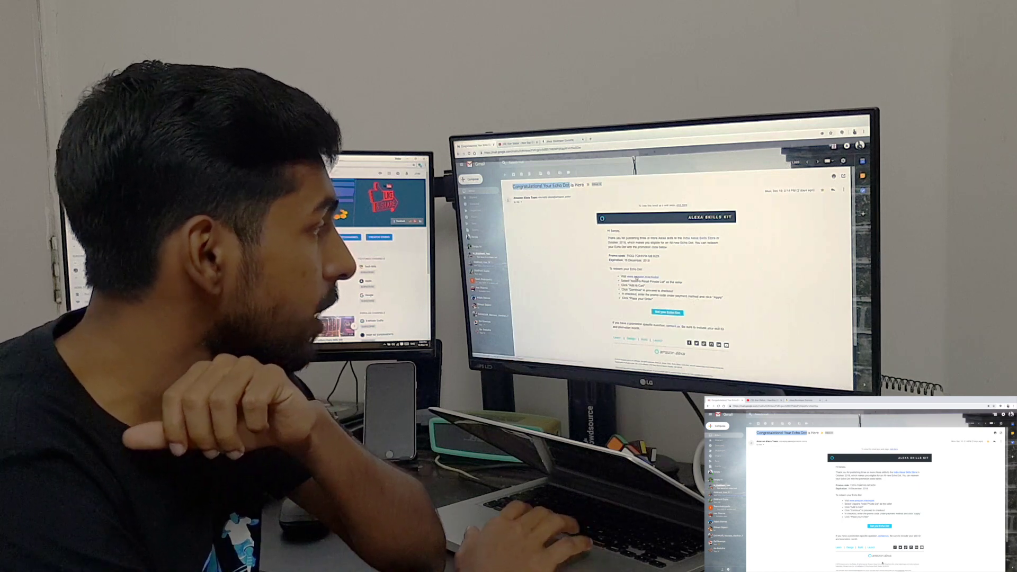
Follow the email's 'Get your Echo Dot' link to the Echo Dot (3rd Gen) product page.
left_click(637, 277)
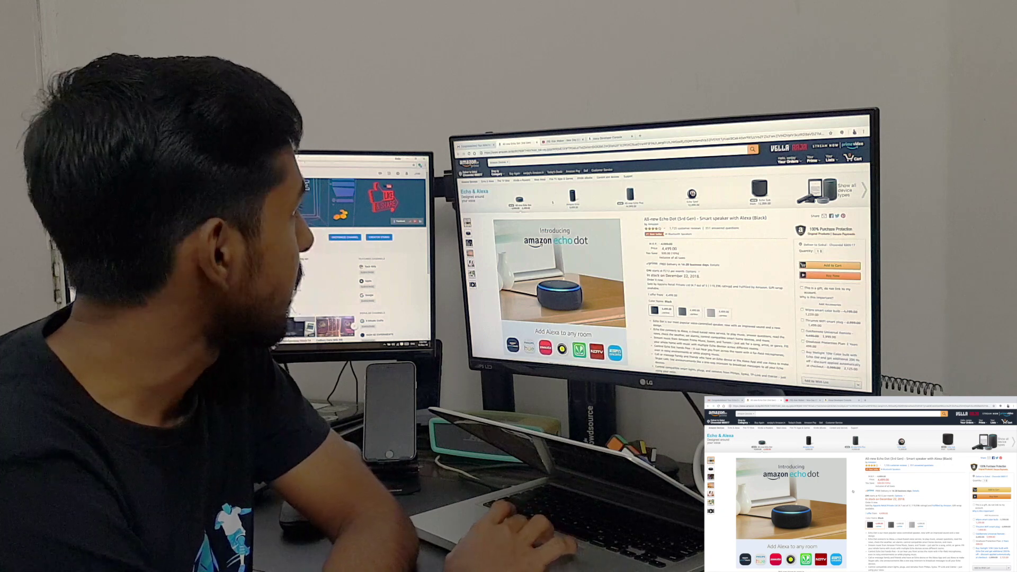
key("ctrl+shift+Tab")
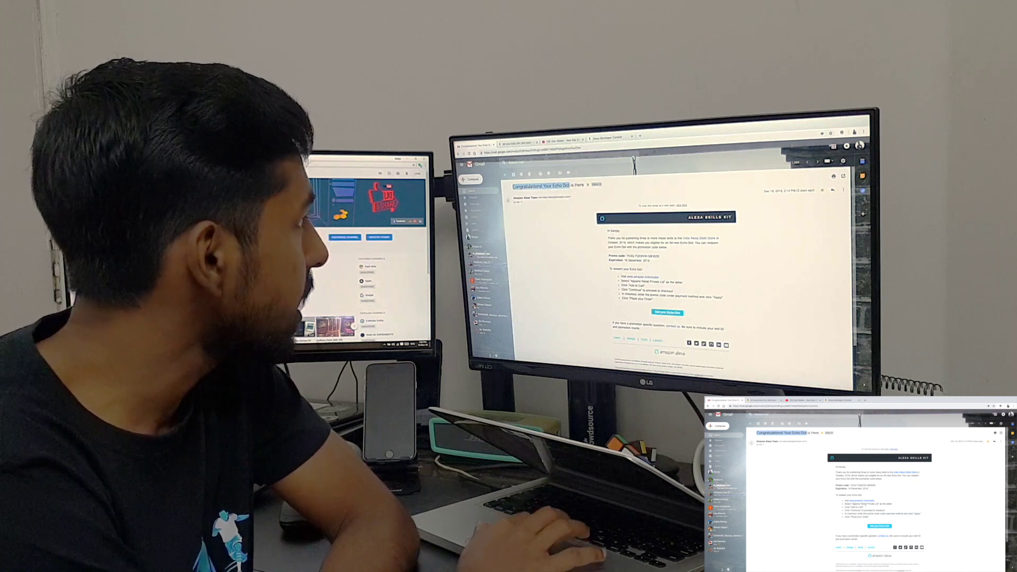
key("ctrl+Tab")
scroll(635, 341, "down", 3)
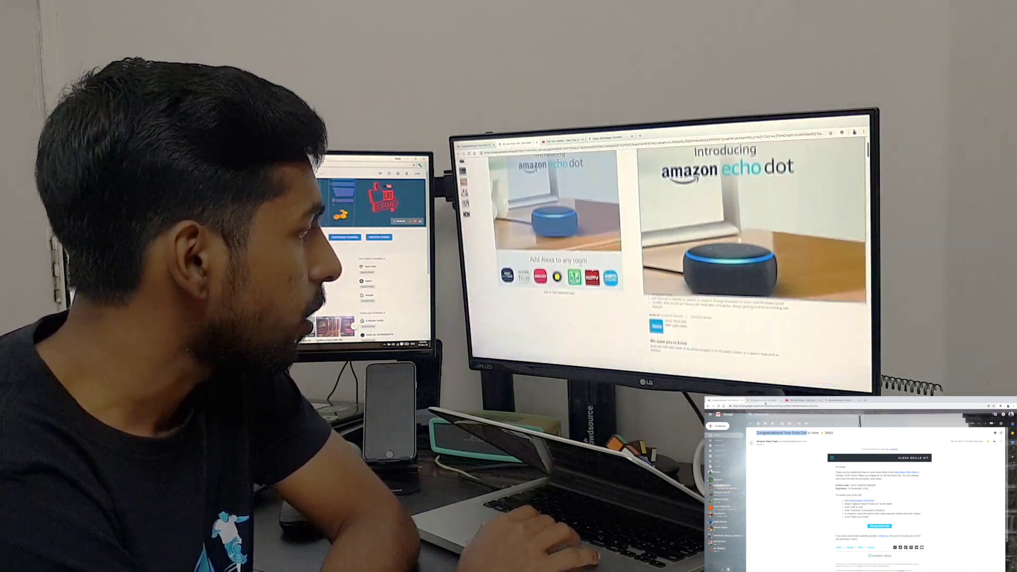
scroll(636, 340, "down", 3)
scroll(636, 340, "down", 3)
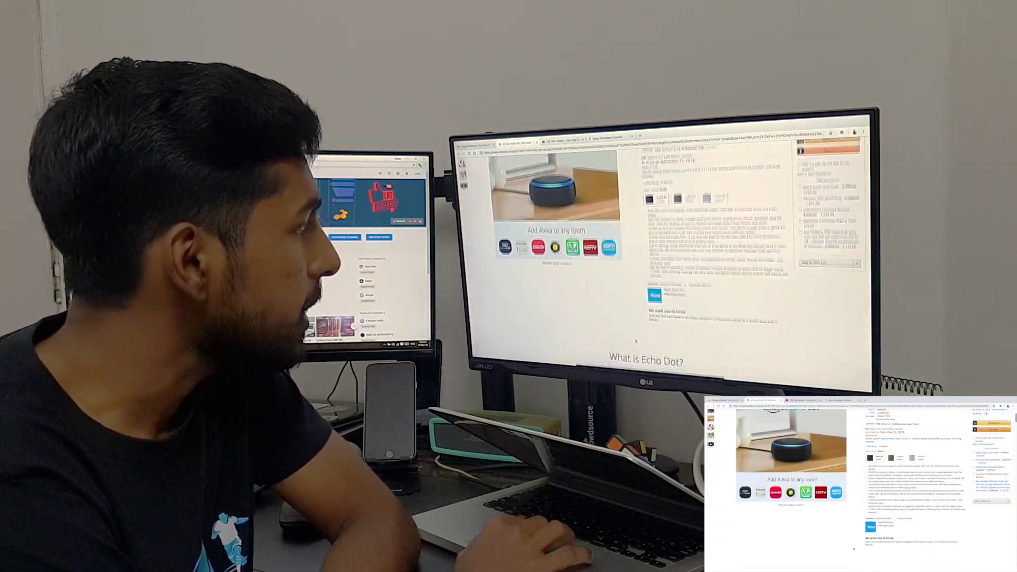
scroll(636, 340, "down", 2)
scroll(636, 340, "down", 3)
scroll(636, 340, "down", 3)
scroll(635, 340, "down", 3)
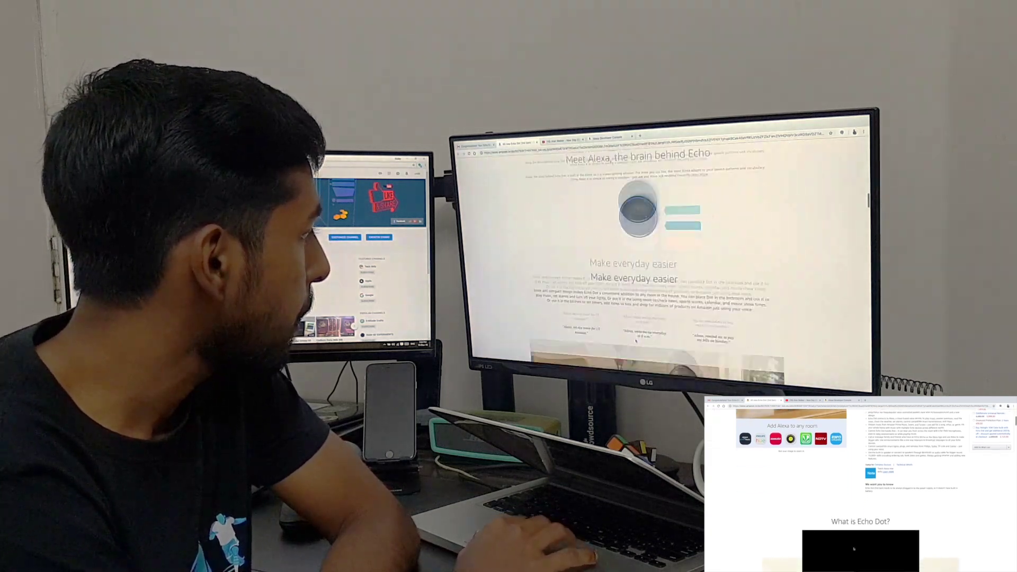
scroll(636, 340, "down", 3)
scroll(636, 340, "down", 3)
scroll(636, 341, "down", 3)
scroll(635, 340, "down", 3)
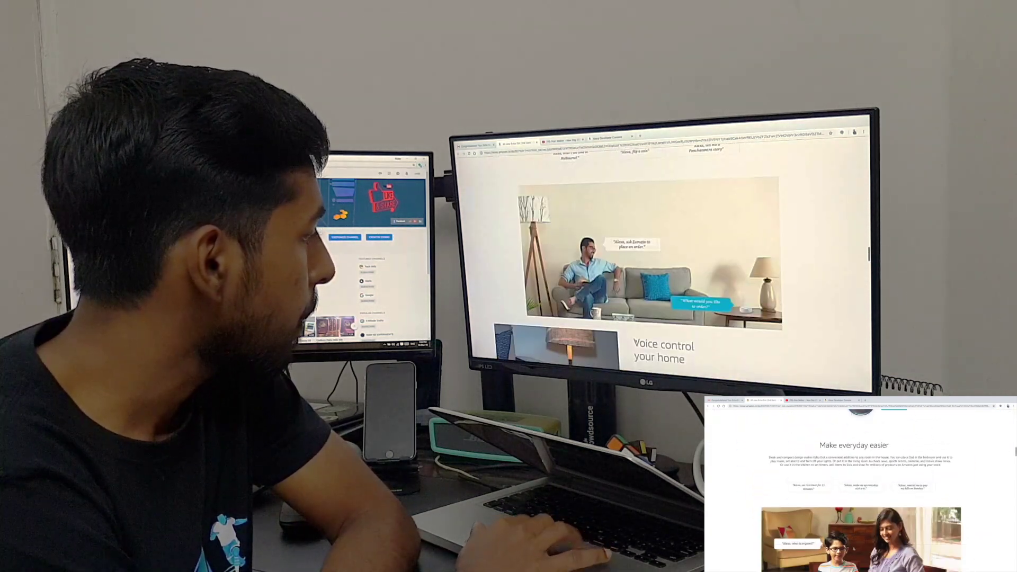
scroll(636, 340, "down", 3)
scroll(636, 340, "down", 3)
scroll(636, 340, "down", 3)
scroll(636, 340, "down", 1)
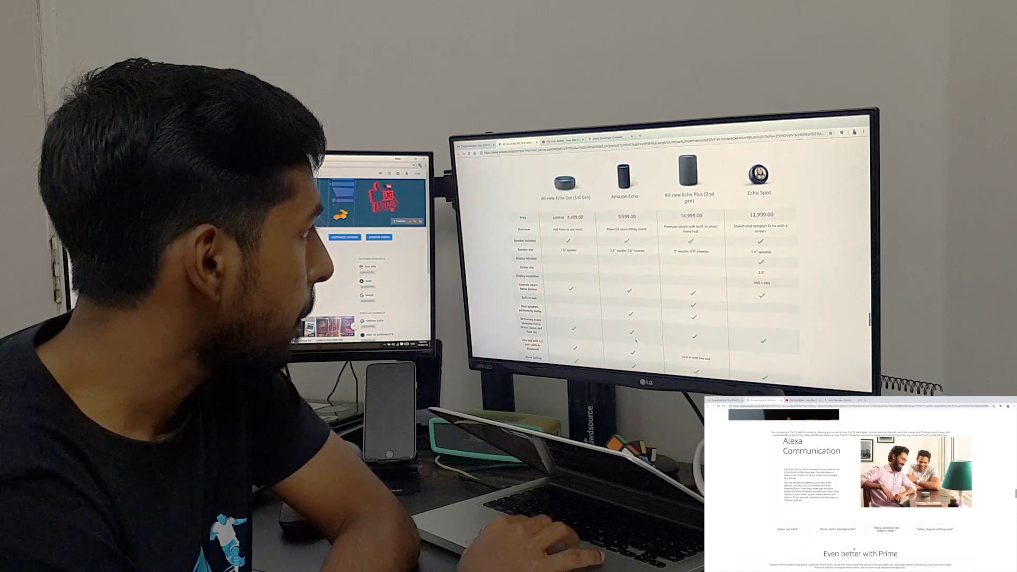
scroll(635, 340, "down", 5)
scroll(636, 340, "up", 2)
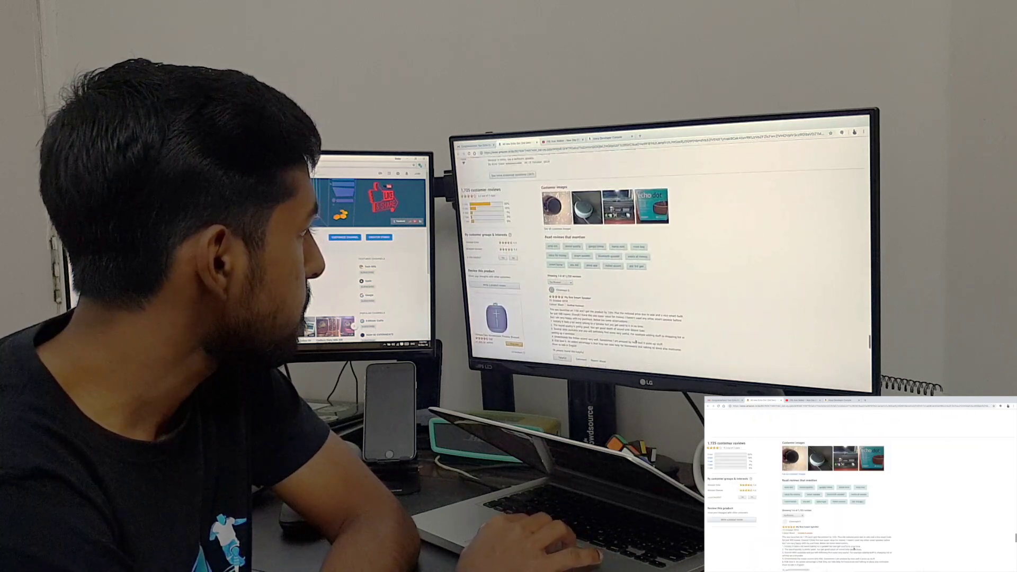
scroll(636, 340, "up", 5)
scroll(635, 340, "up", 5)
scroll(635, 341, "up", 5)
scroll(636, 341, "up", 5)
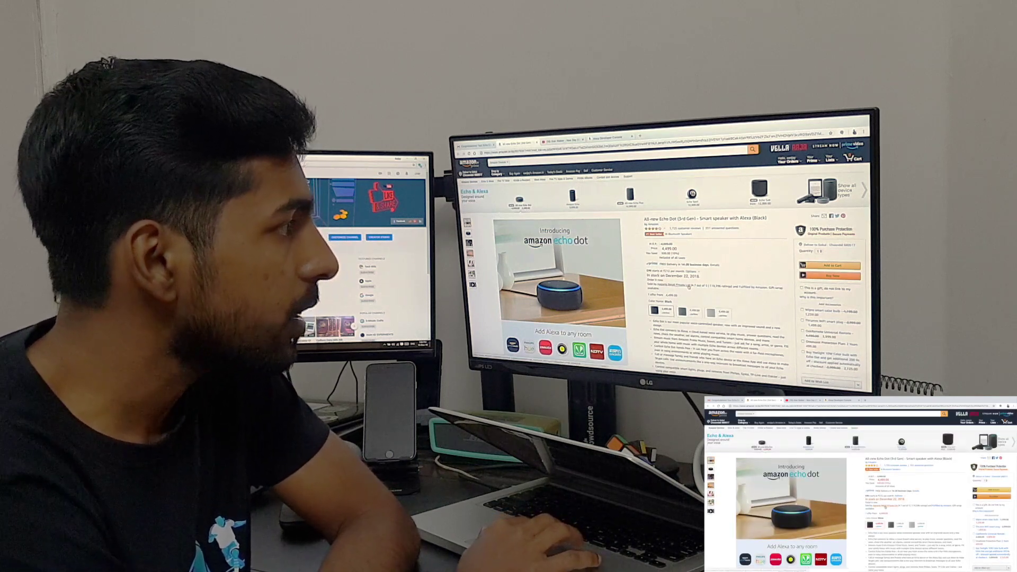
Apply a new 'Deliver to' address, glance at the promo email, then return to the product.
left_click(817, 247)
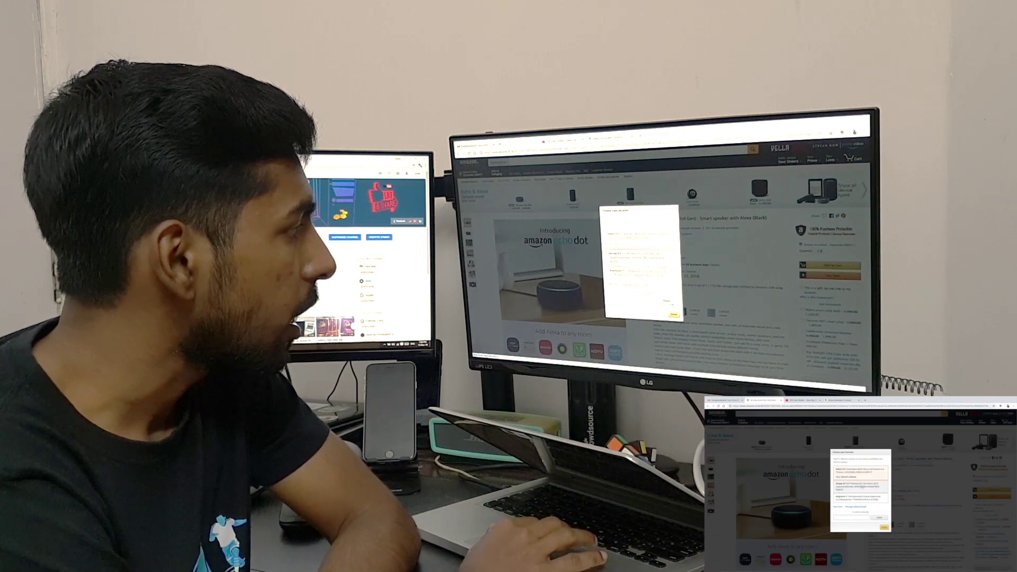
left_click(880, 518)
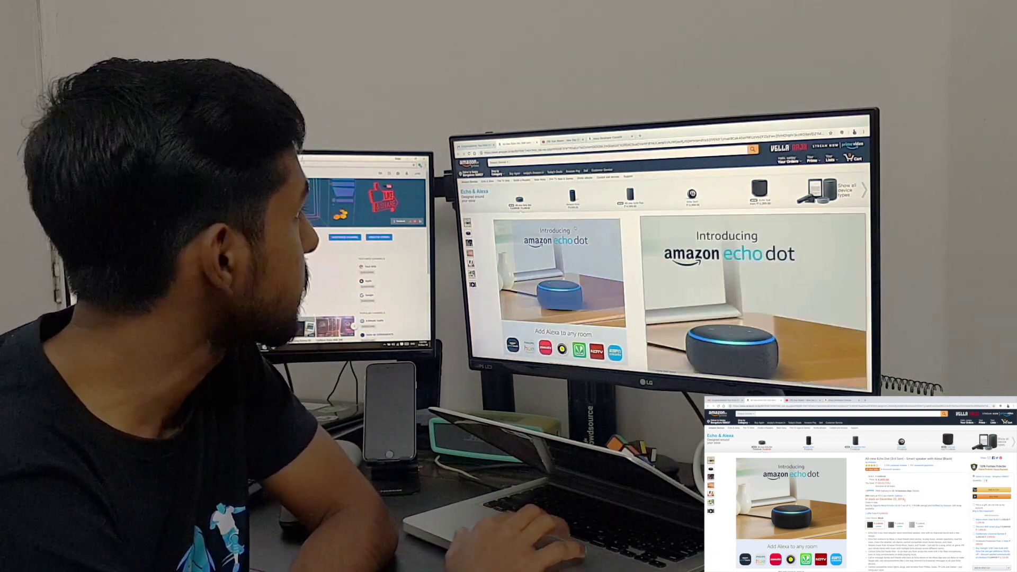
left_click(517, 143)
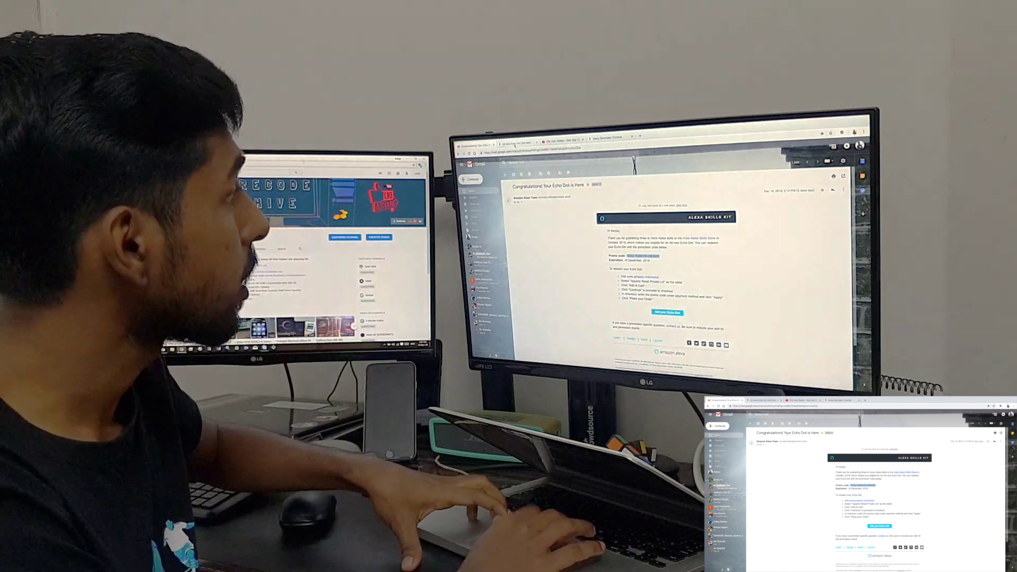
key("ctrl+Tab")
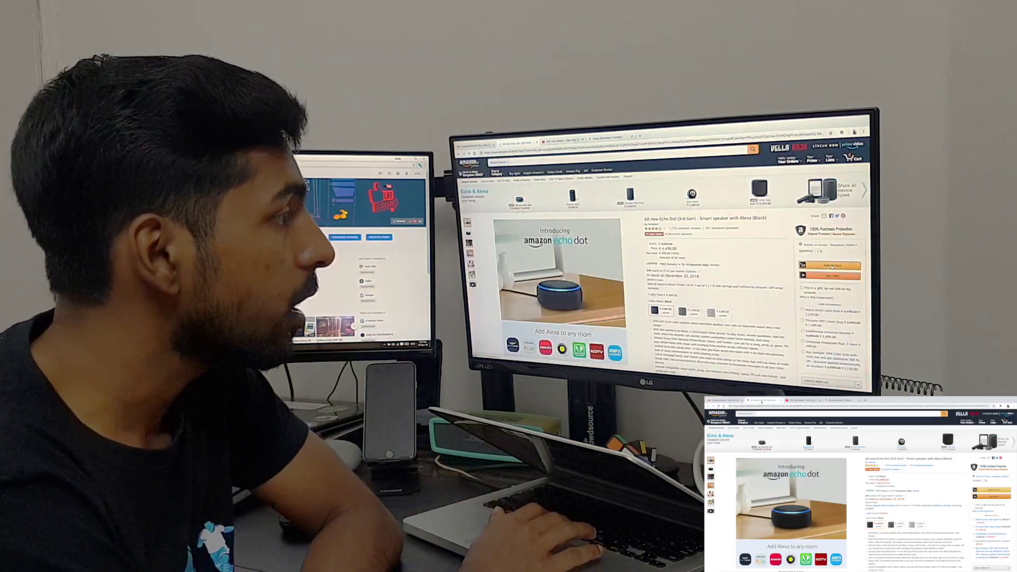
Buy the Echo Dot now, shipping to the first saved address, and pass the payment page.
left_click(830, 265)
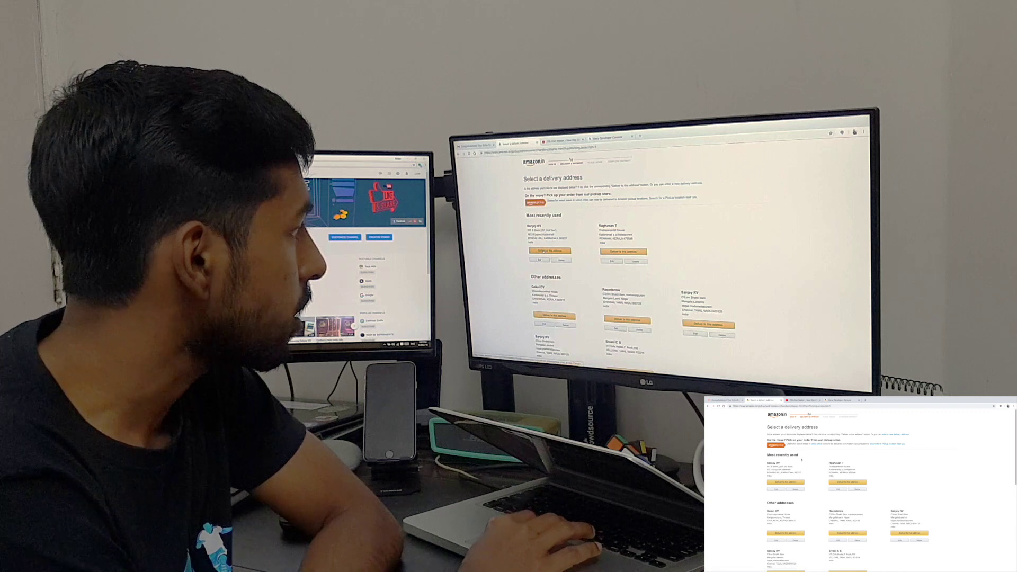
left_click(780, 482)
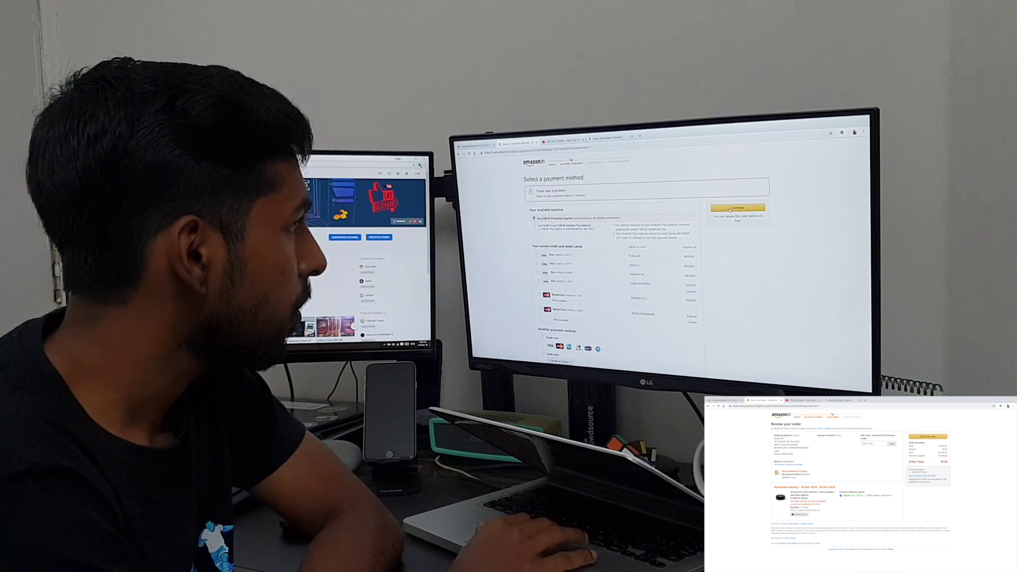
left_click(729, 210)
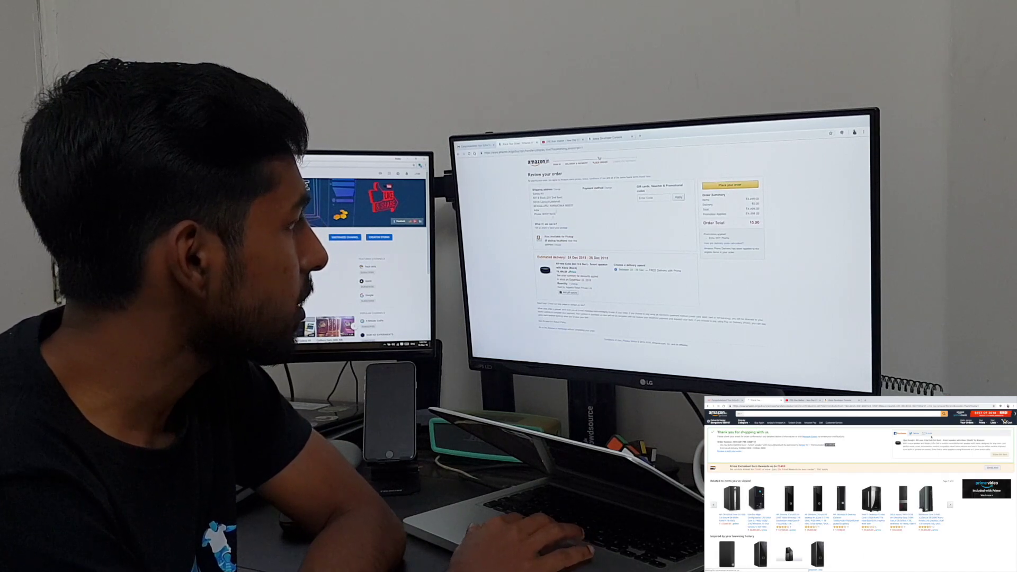
Place the Echo Dot order from the Review your order page.
left_click(734, 186)
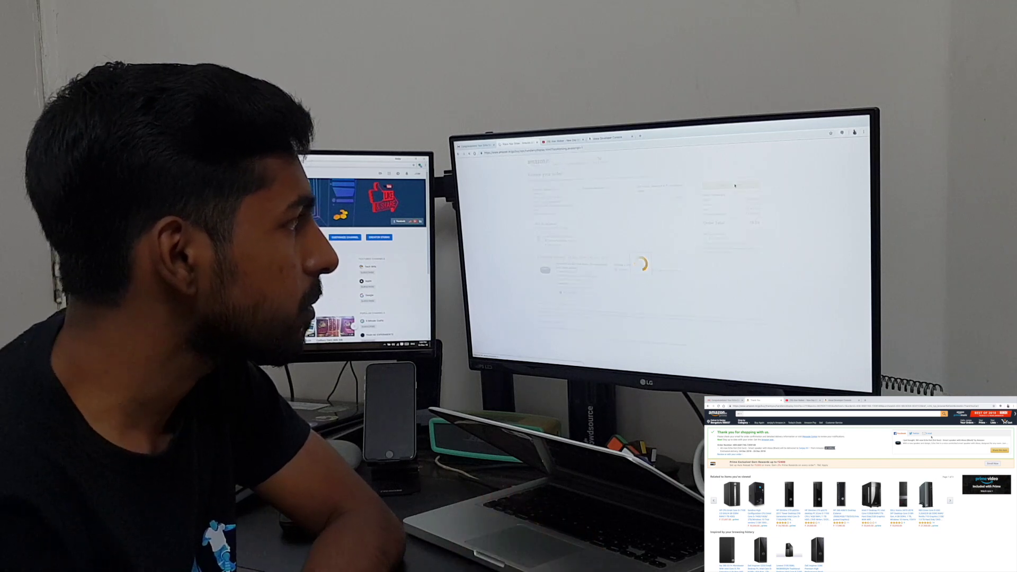